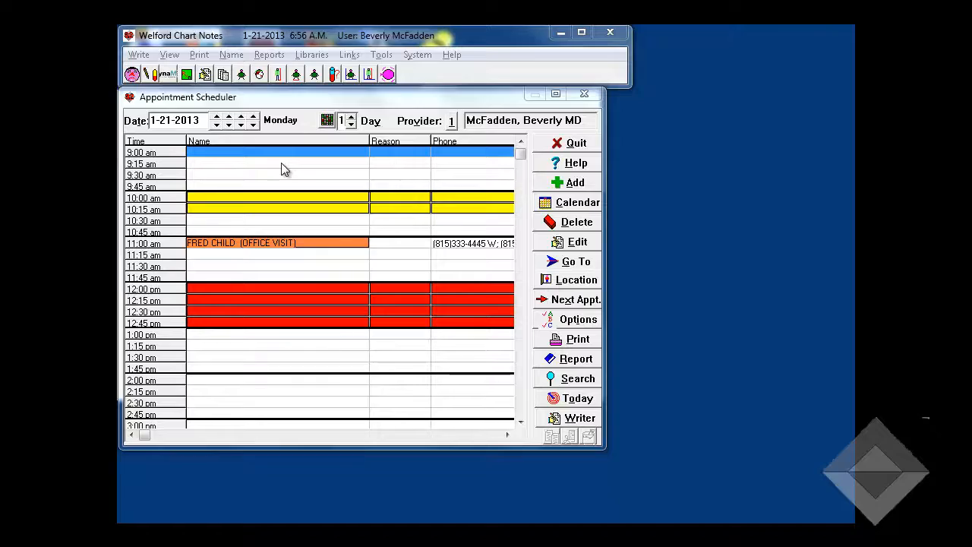
Open the In-Box and sort its entries by patient in descending order before sorting them by function
click(170, 53)
click(171, 205)
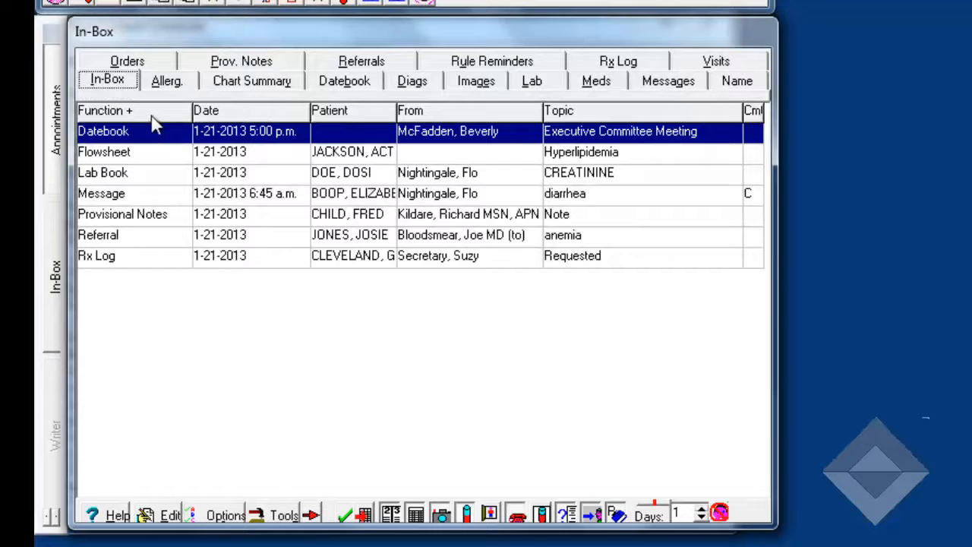
click(377, 114)
click(375, 113)
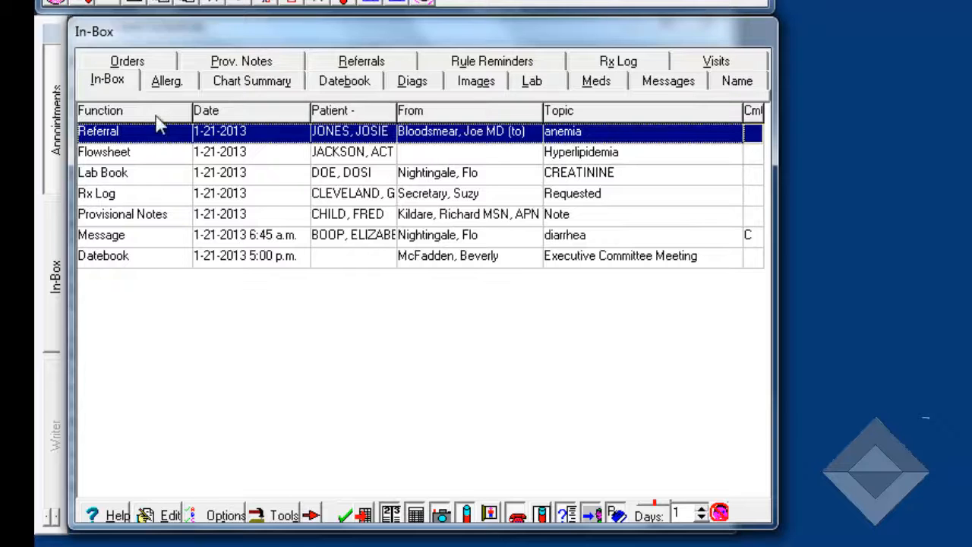
click(106, 112)
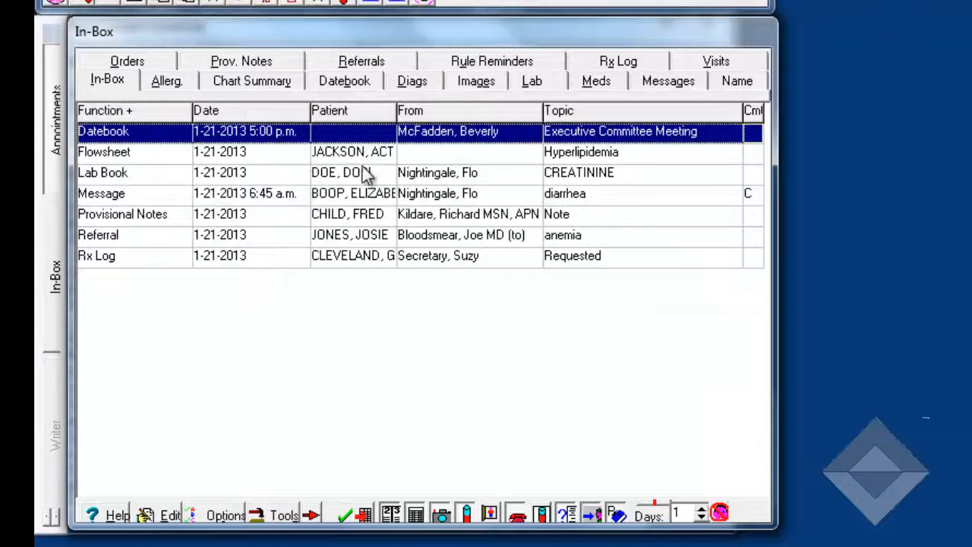
Review the patient's active medications and the lab result details for the creatinine Lab Book entry, making no changes
click(362, 175)
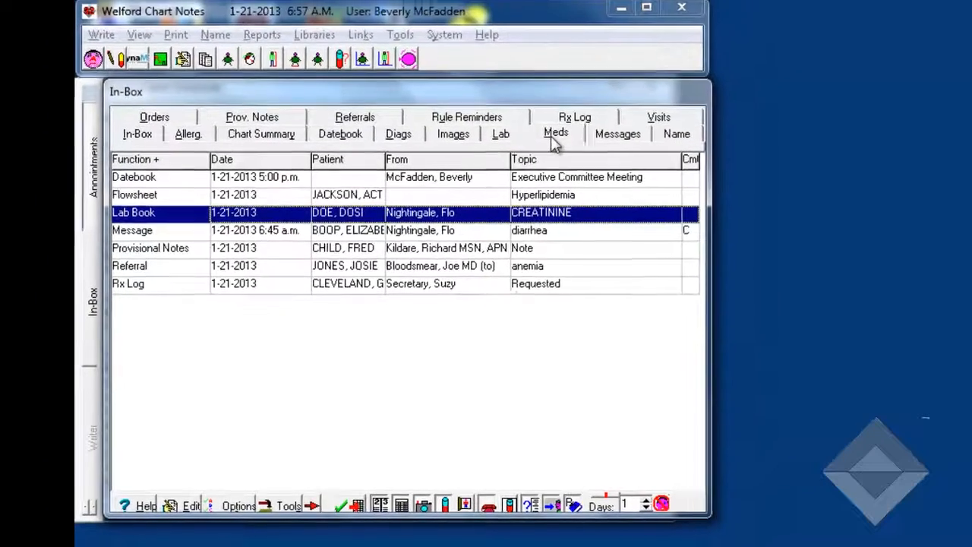
click(596, 80)
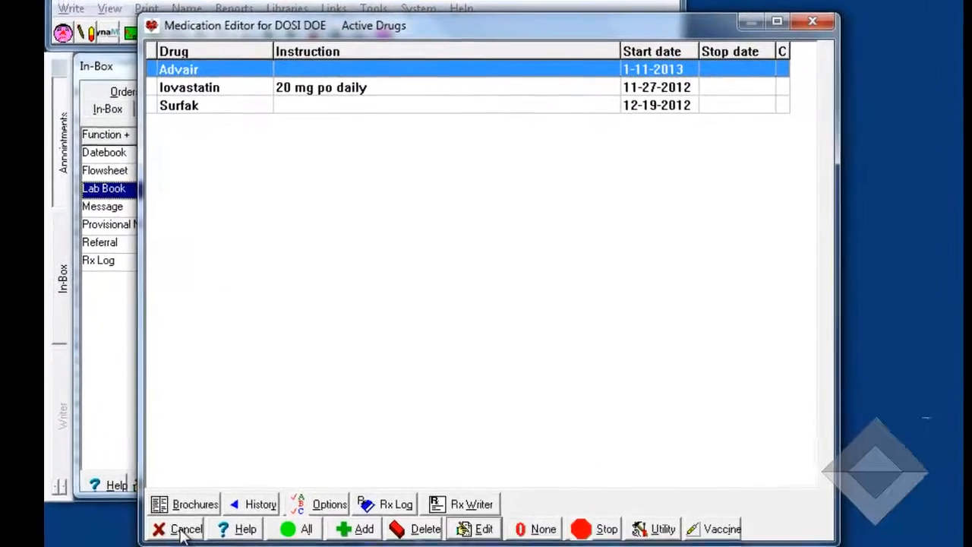
click(212, 544)
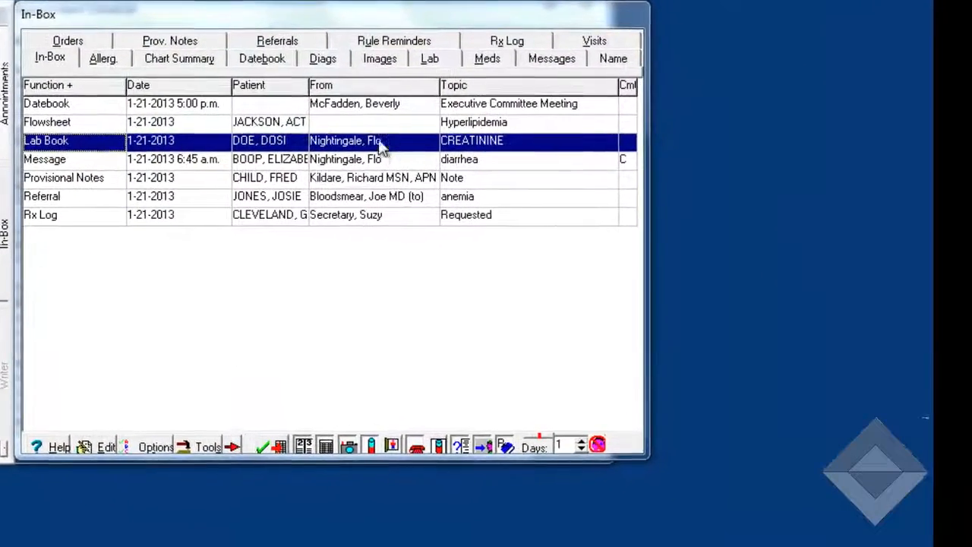
double_click(362, 125)
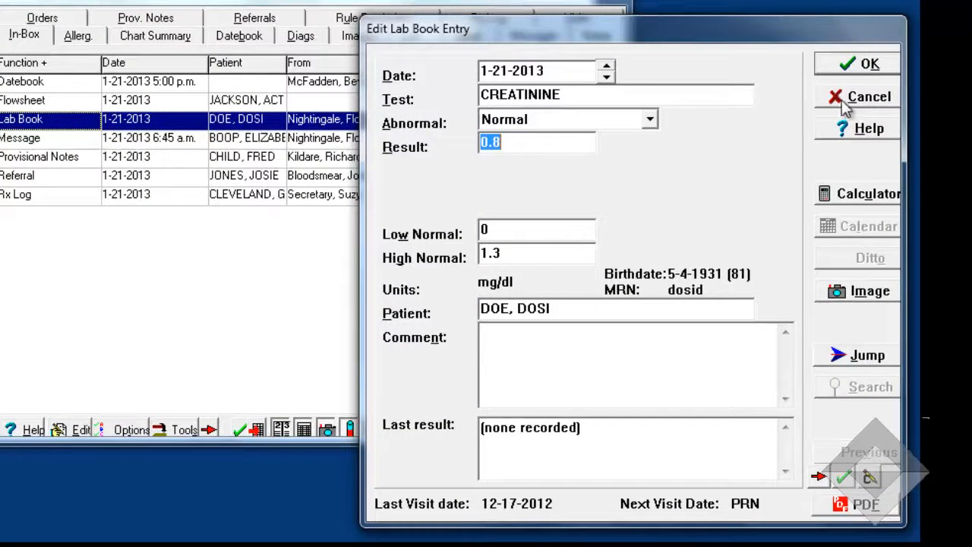
click(847, 105)
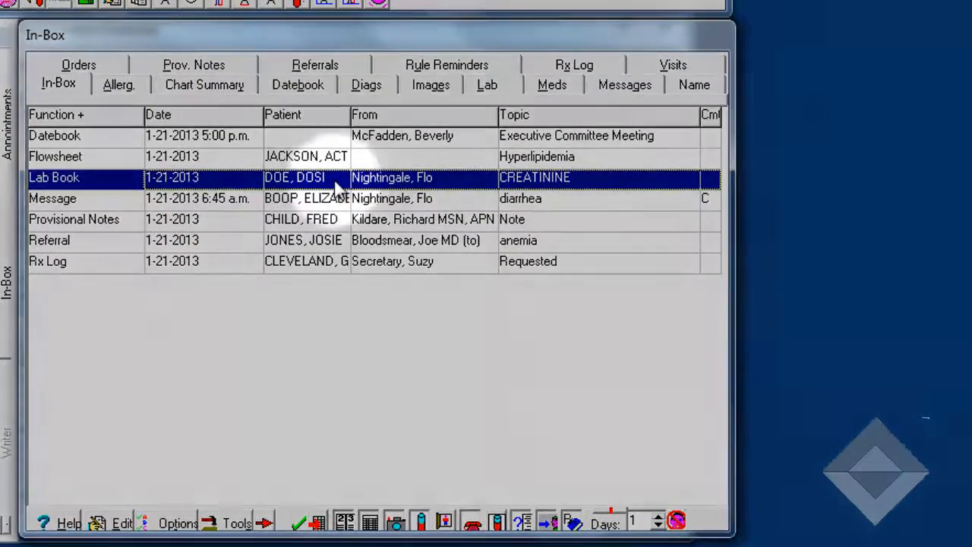
Add the comment "Looks good" to the creatinine Lab Book entry
right_click(336, 183)
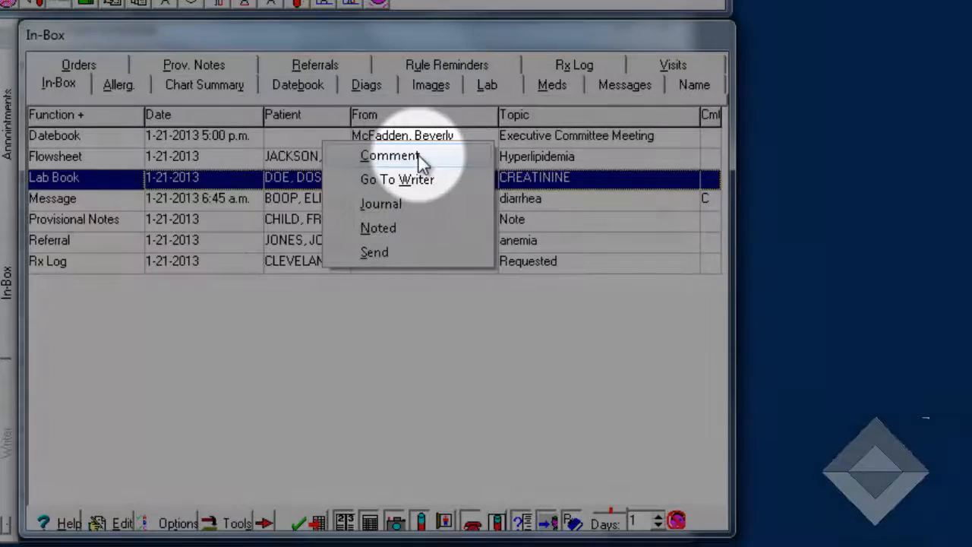
click(418, 155)
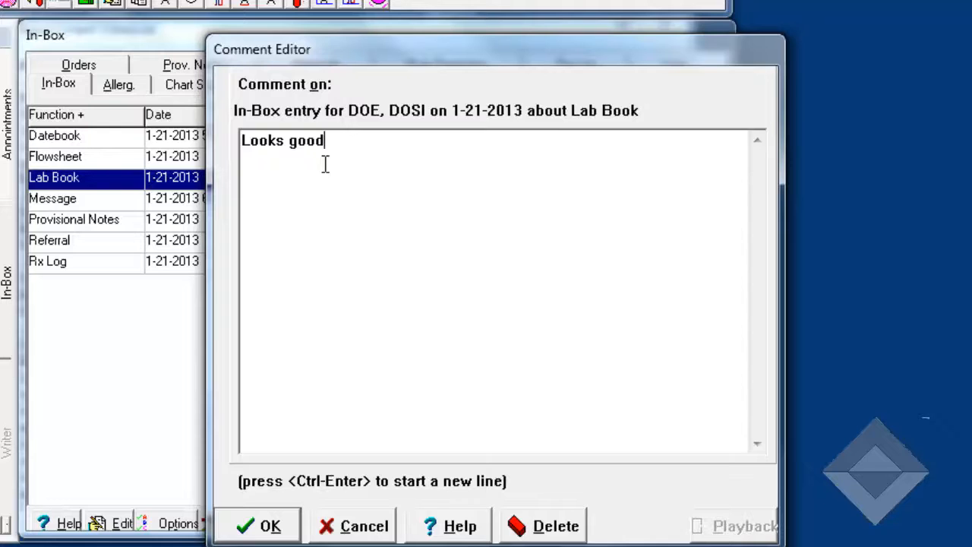
key(Return)
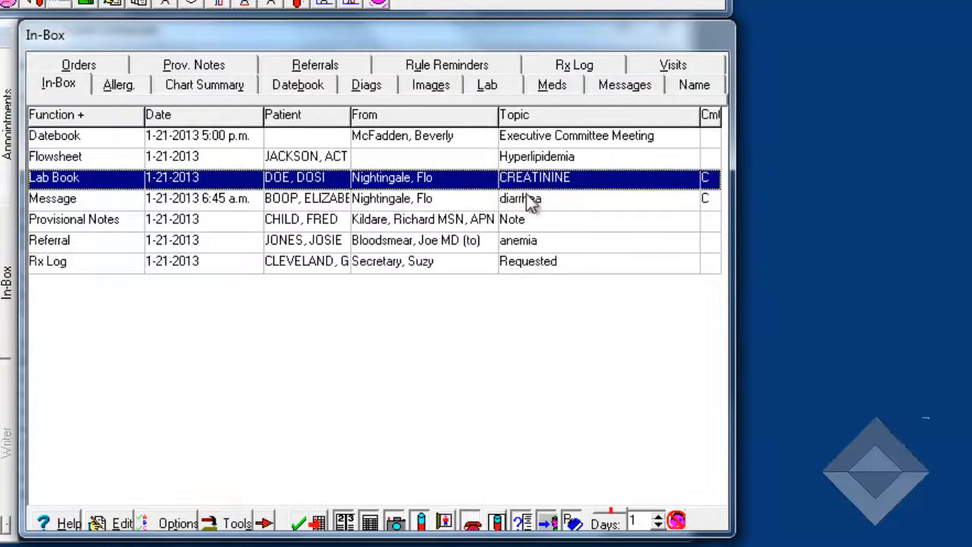
Send the creatinine Lab Book entry to the secretary user and check the In-Box tools for the Undo option
right_click(322, 183)
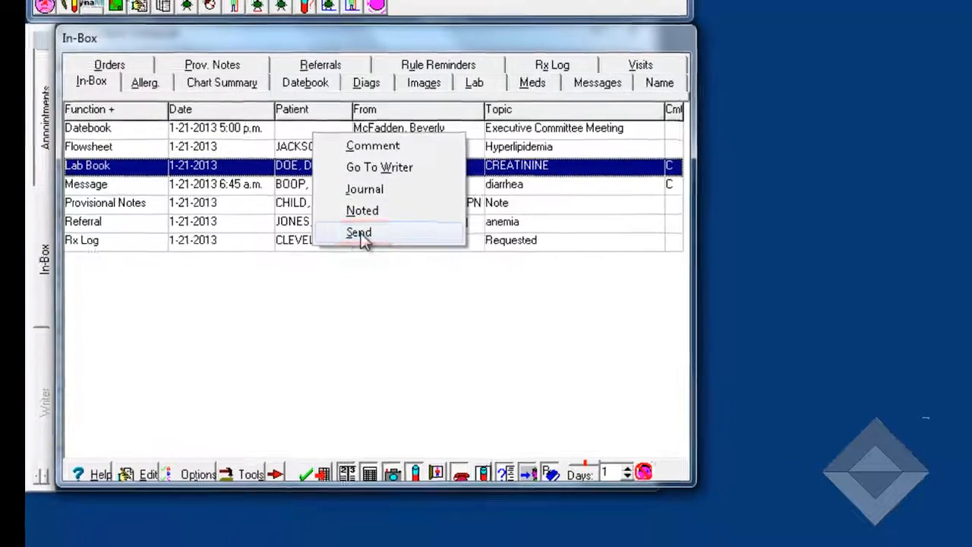
click(363, 253)
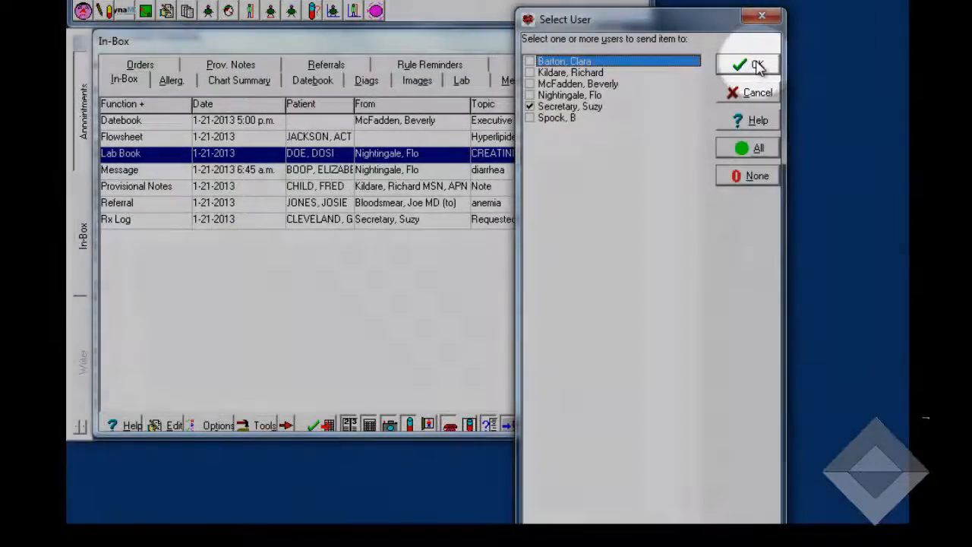
click(761, 64)
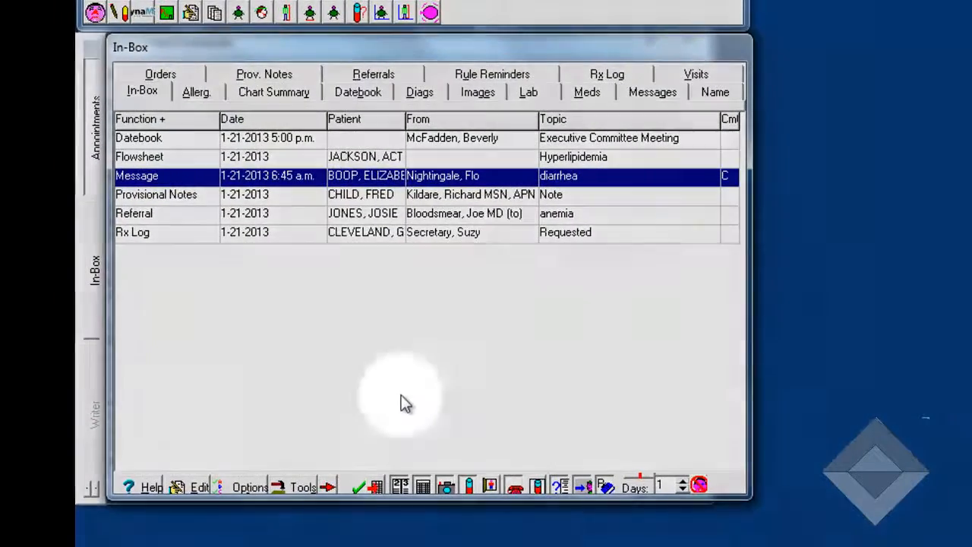
click(300, 486)
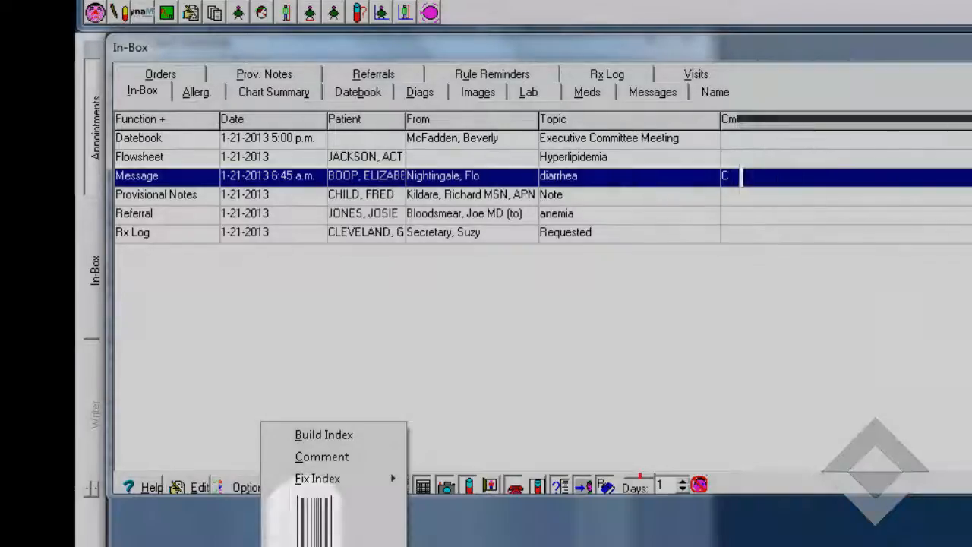
click(309, 522)
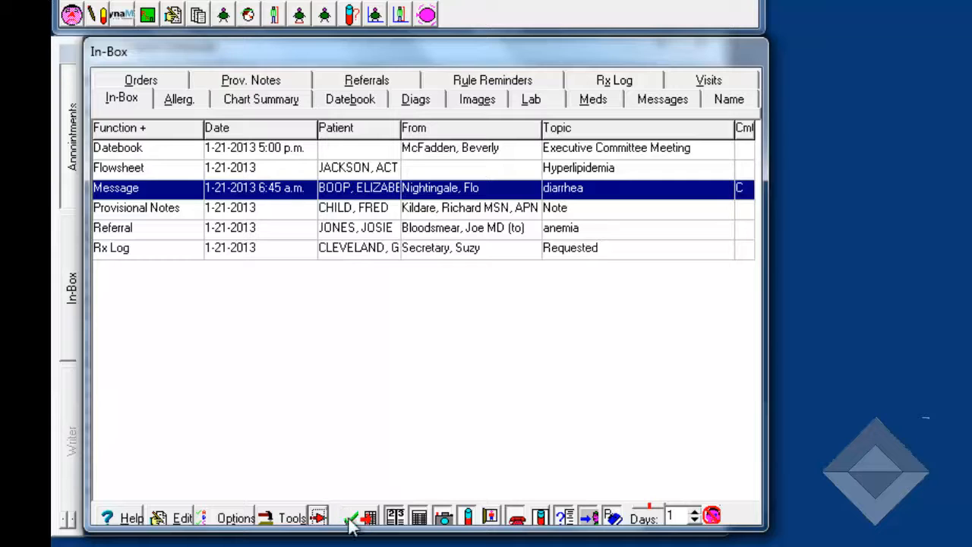
Mark the anemia referral entry in the In-Box as Noted
click(366, 231)
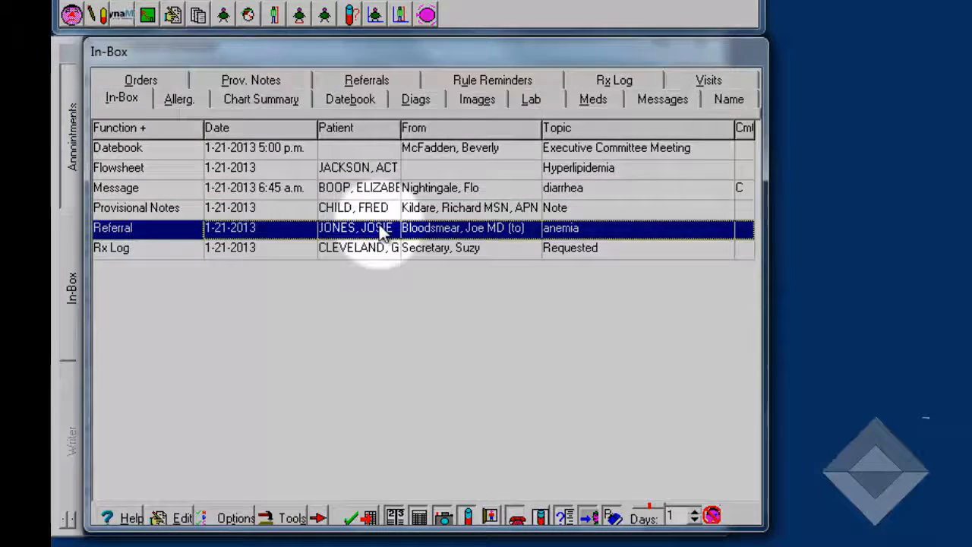
right_click(382, 233)
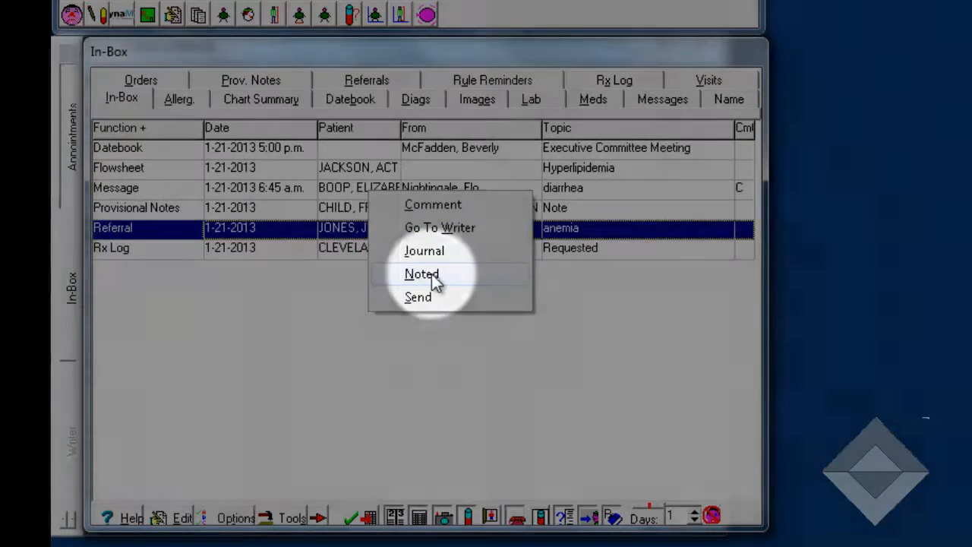
click(422, 274)
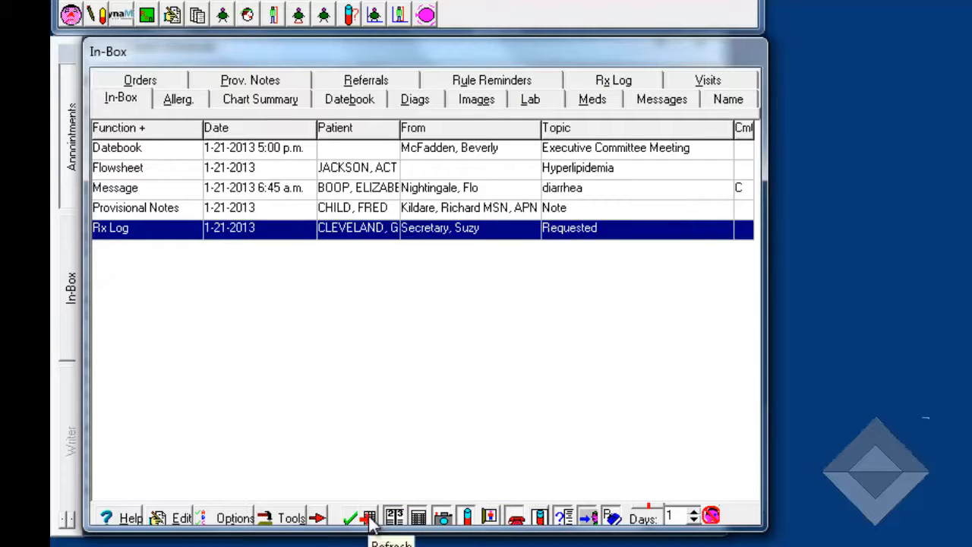
Toggle the Datebook and Flowsheets entry filters off and back on in the In-Box
click(395, 519)
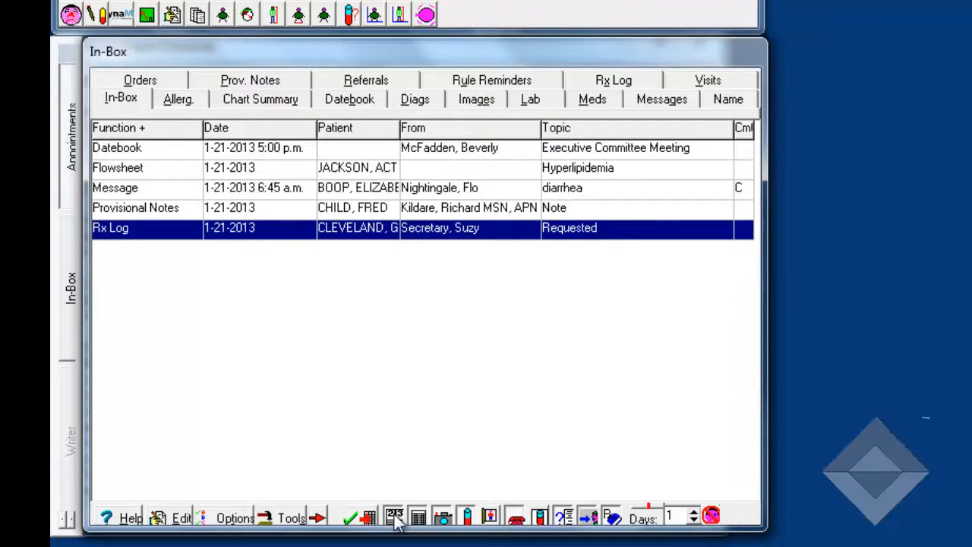
click(394, 518)
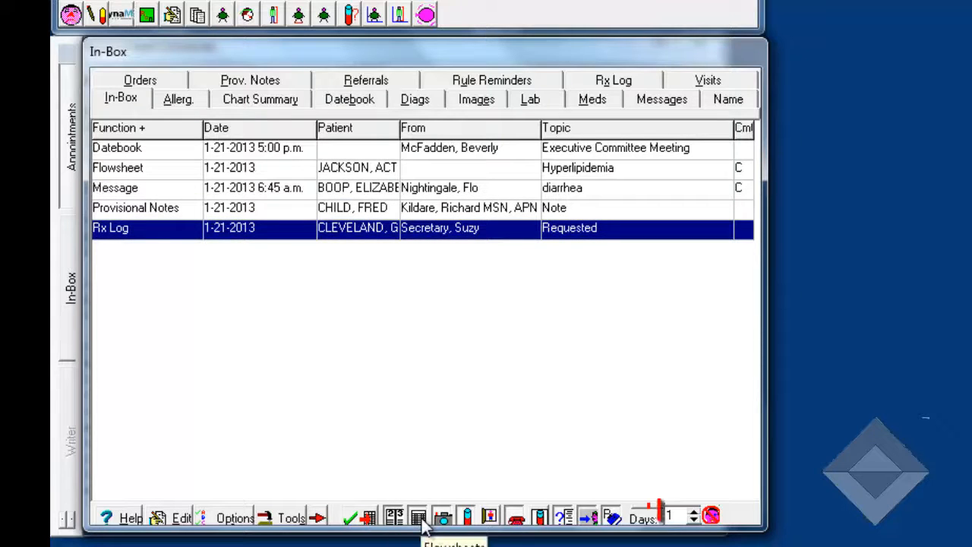
click(419, 518)
click(419, 518)
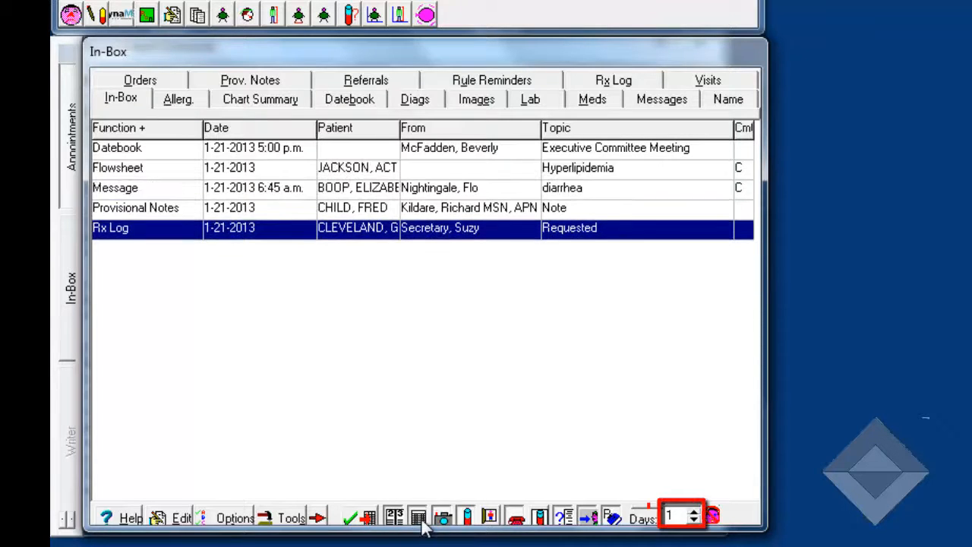
Set the number of days shown in the In-Box to 3 and try the option for hiding patient names
click(693, 511)
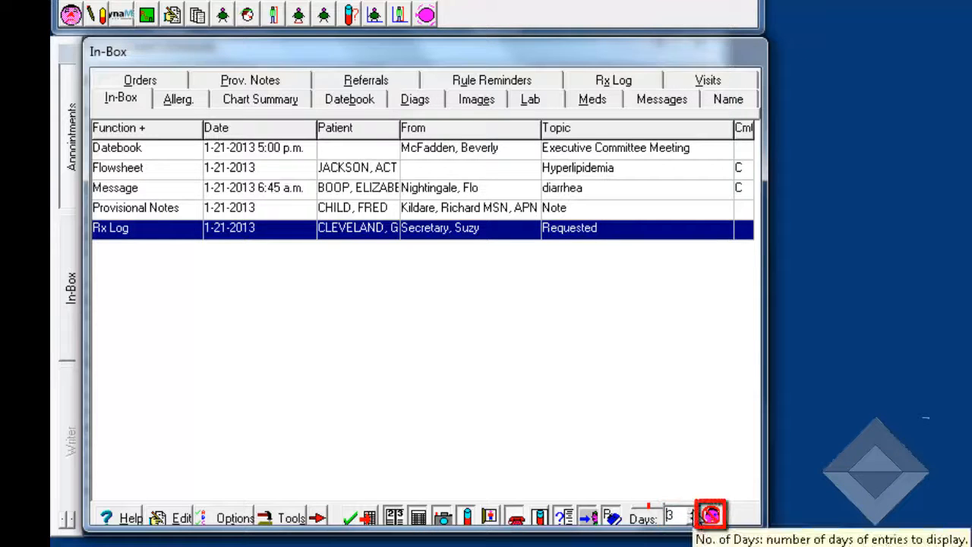
click(711, 516)
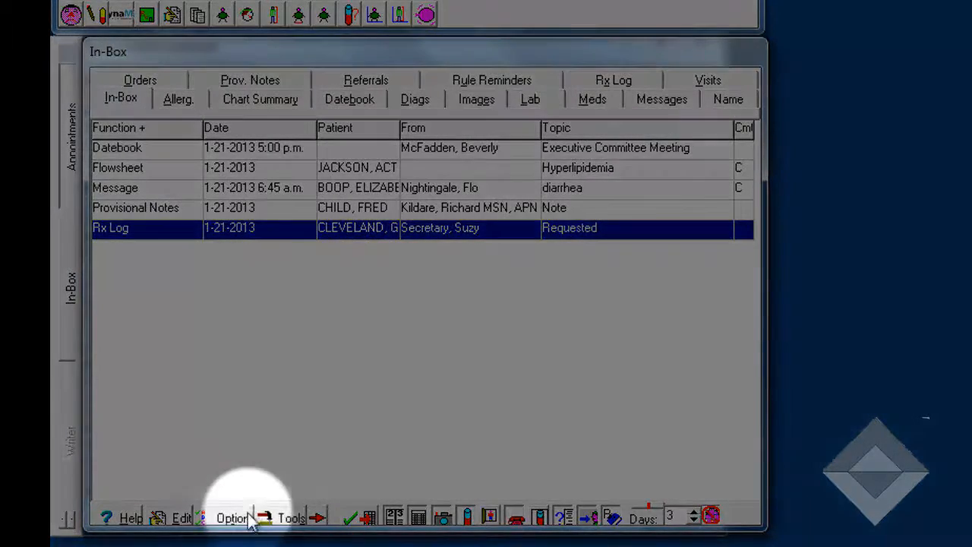
Enable Everything mode in the In-Box options, entering the master password and accepting the display of entries for all users
click(228, 520)
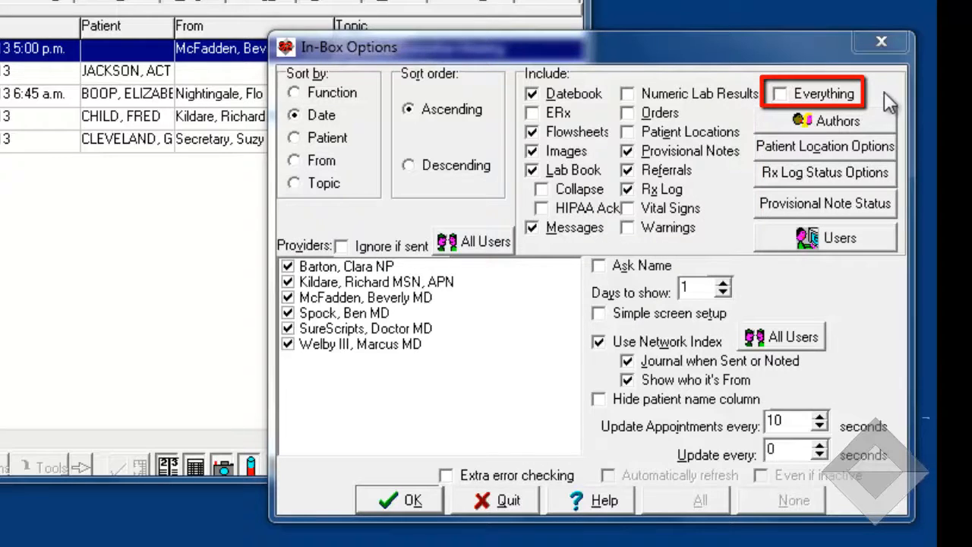
click(780, 94)
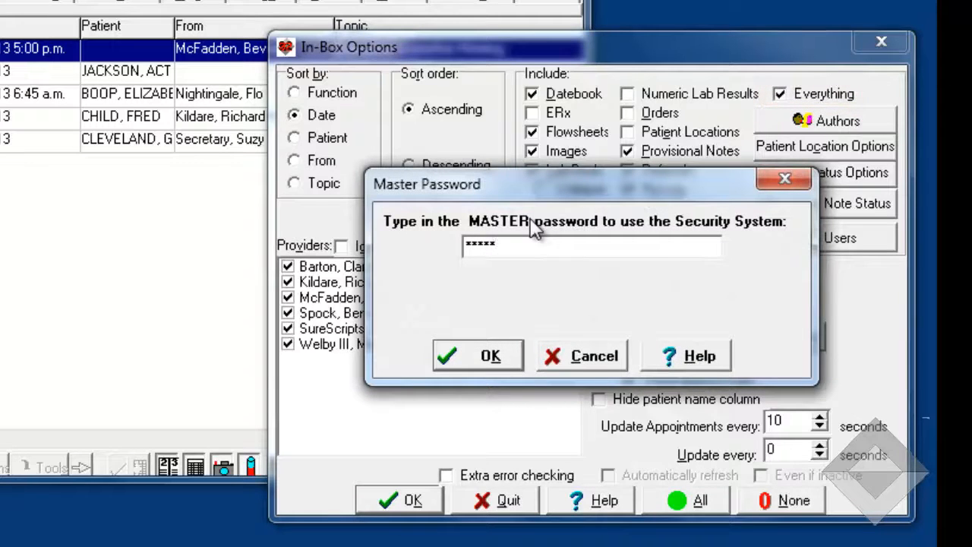
click(483, 358)
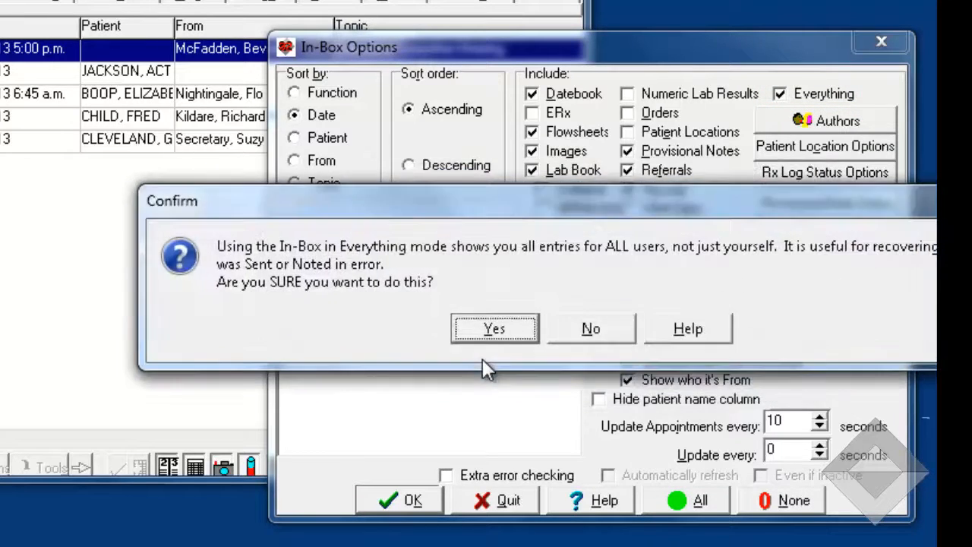
click(487, 333)
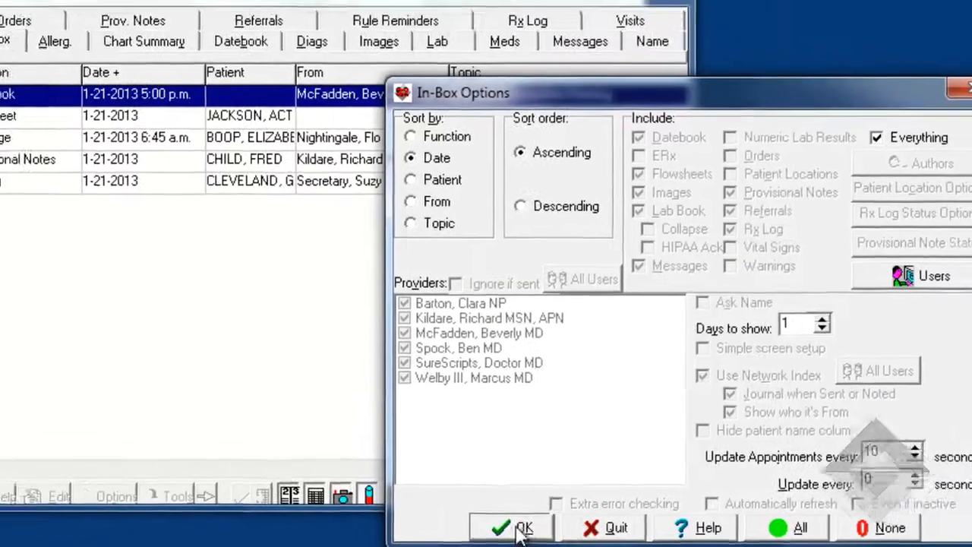
click(435, 501)
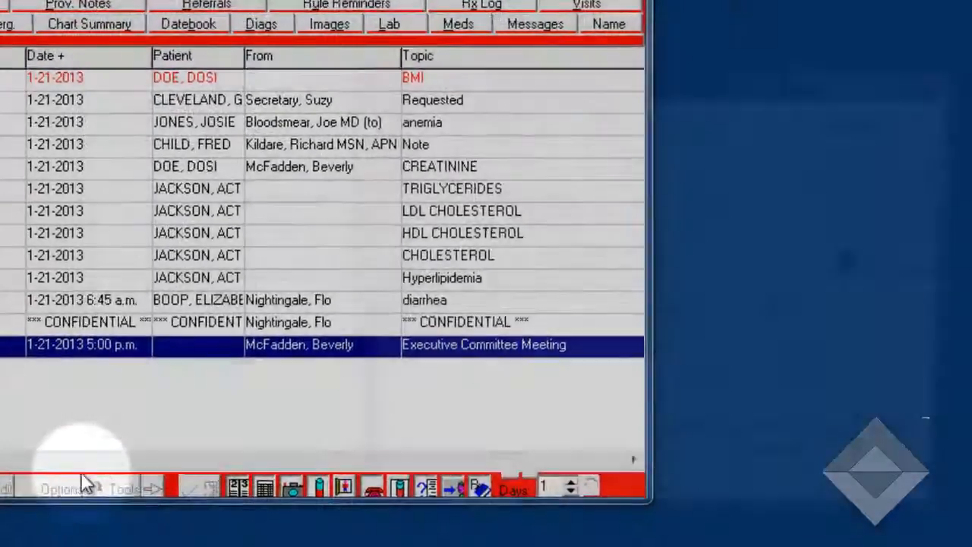
Reopen the In-Box options and turn off Everything mode
click(202, 516)
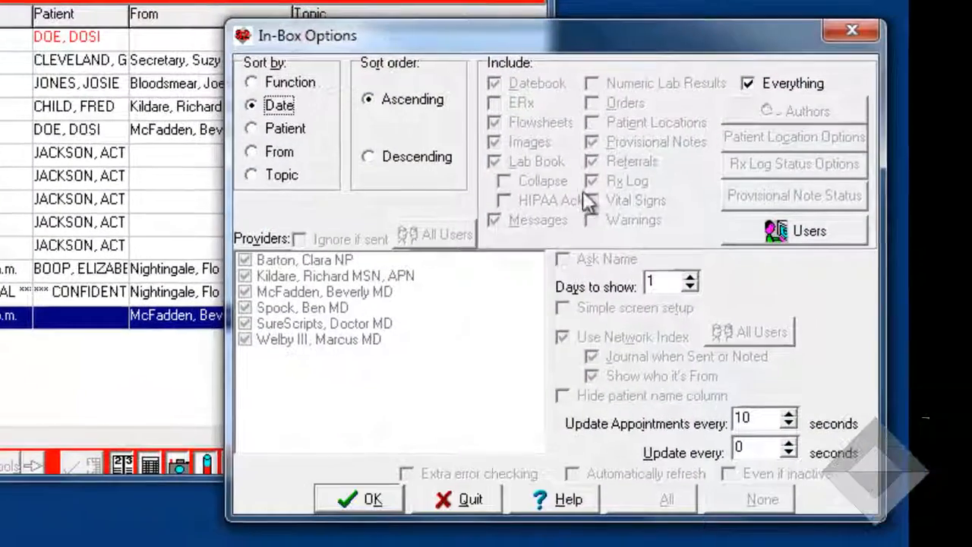
click(747, 84)
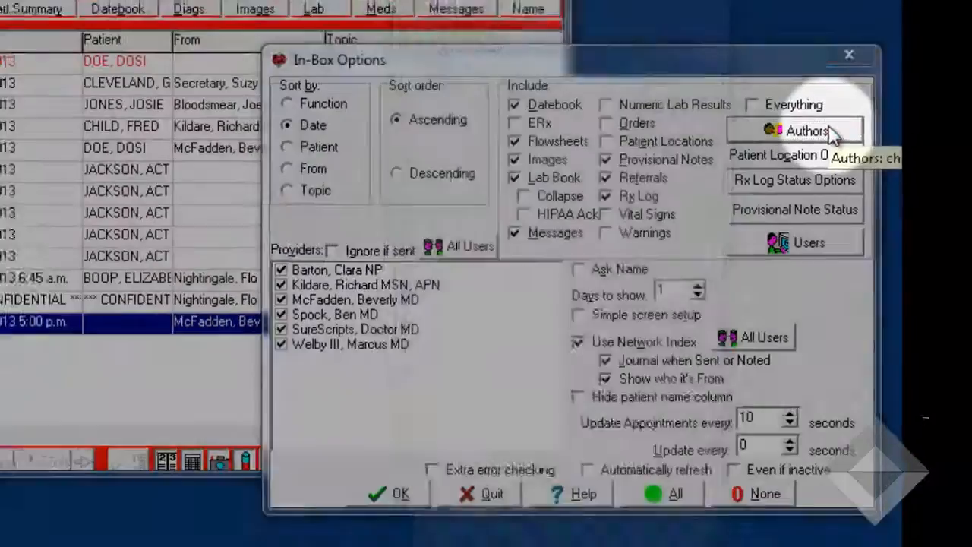
Review the list of authors whose notes appear in the In-Box and leave the selection unchanged
click(831, 108)
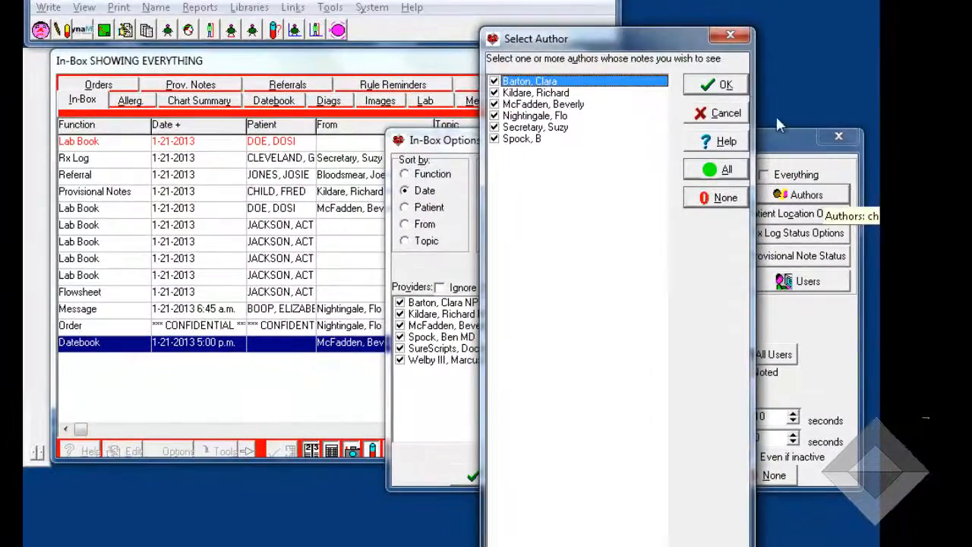
click(724, 114)
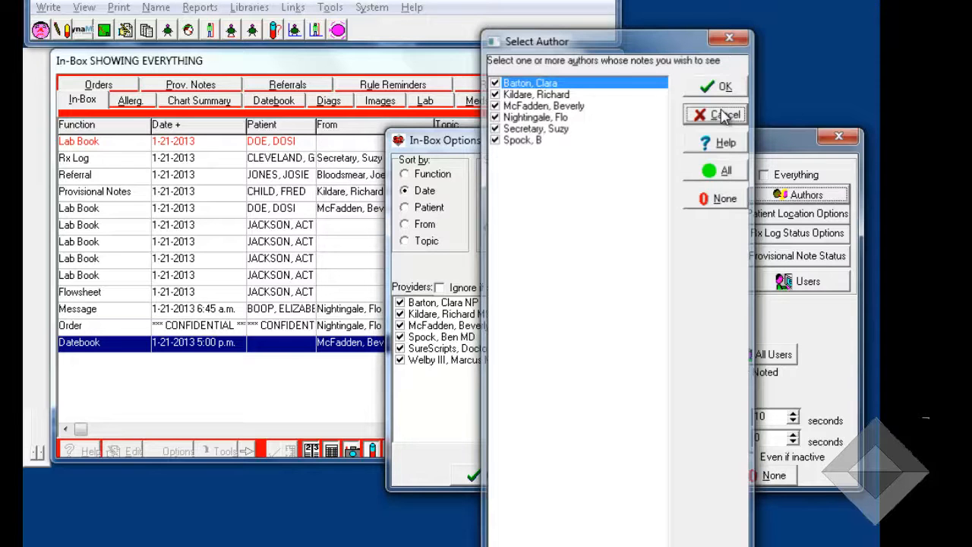
click(723, 115)
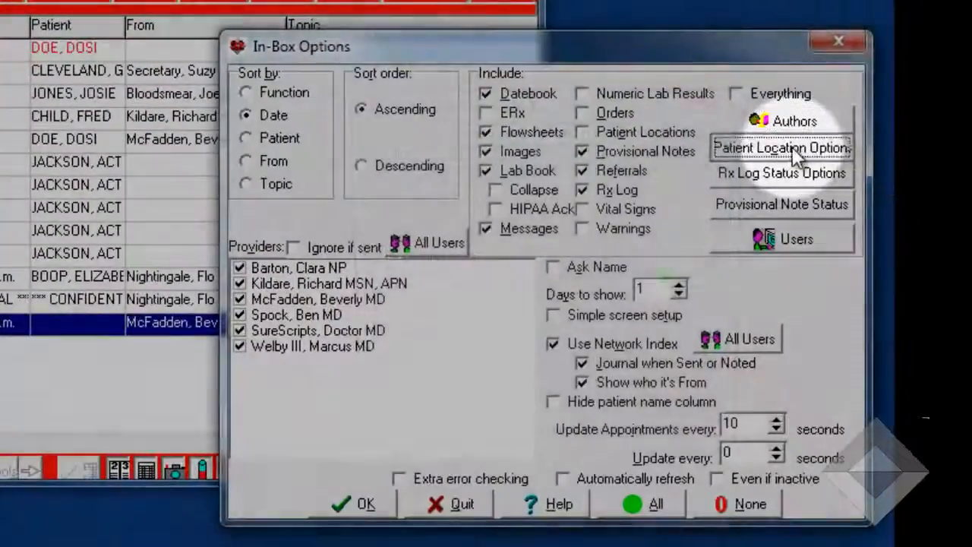
Review the Patient Location Options, Rx Log Status Options and Provisional Note Status choices, cancelling each without changes
click(793, 146)
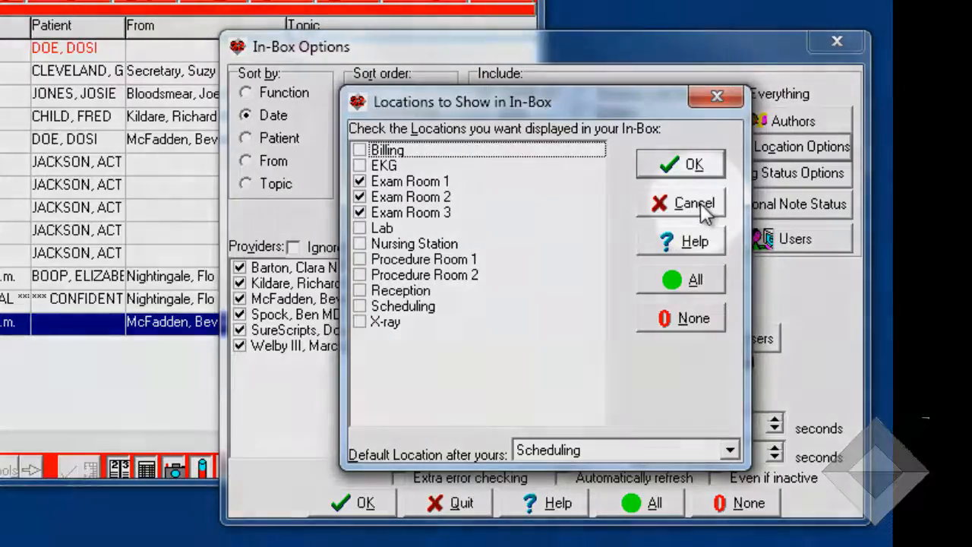
click(697, 203)
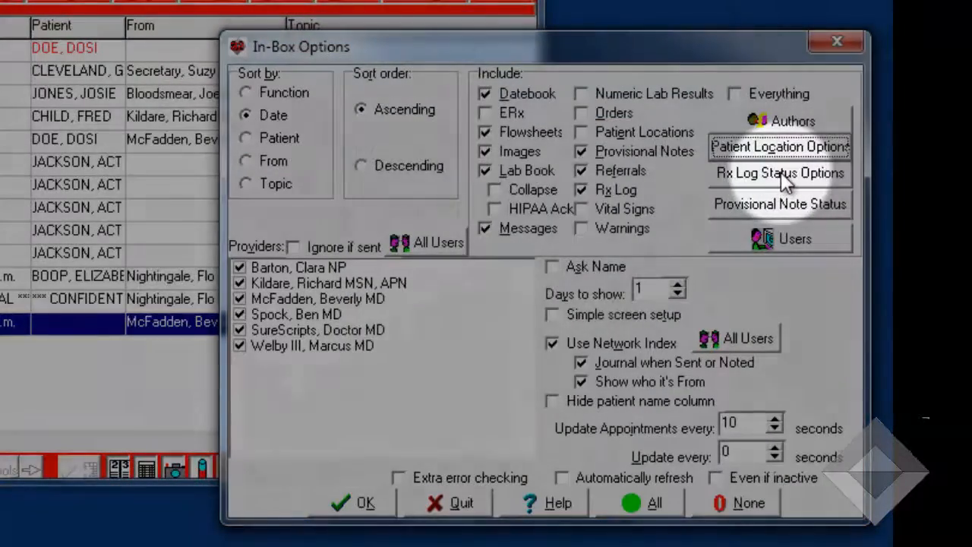
click(781, 173)
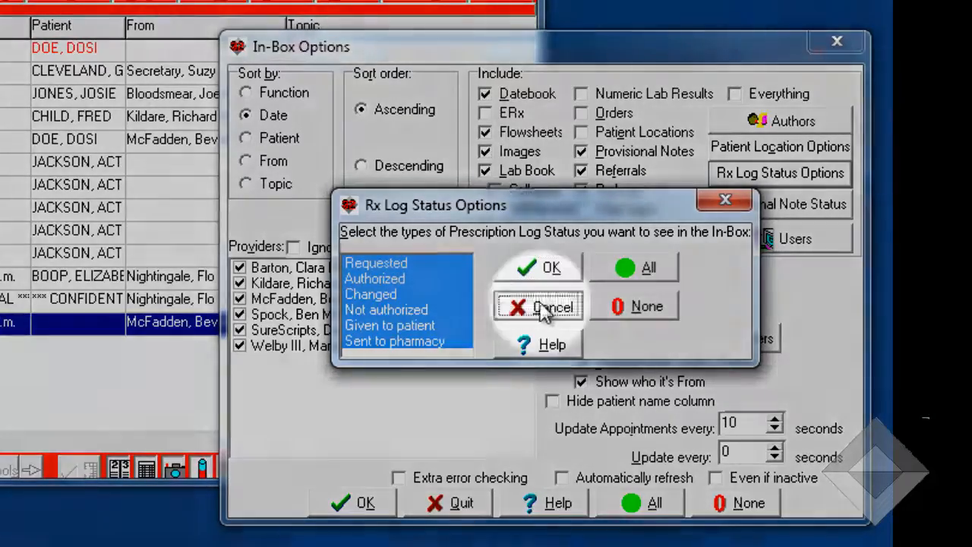
click(555, 307)
click(776, 205)
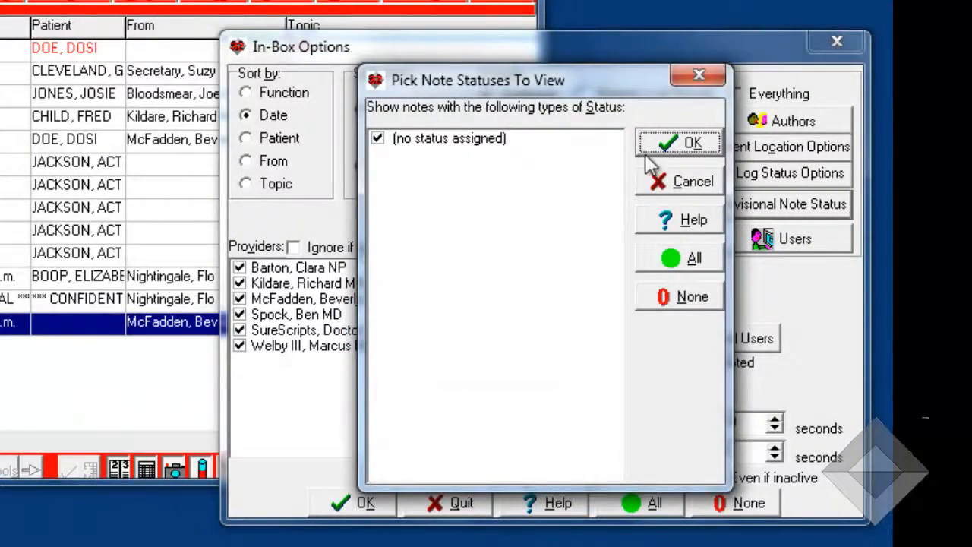
click(686, 189)
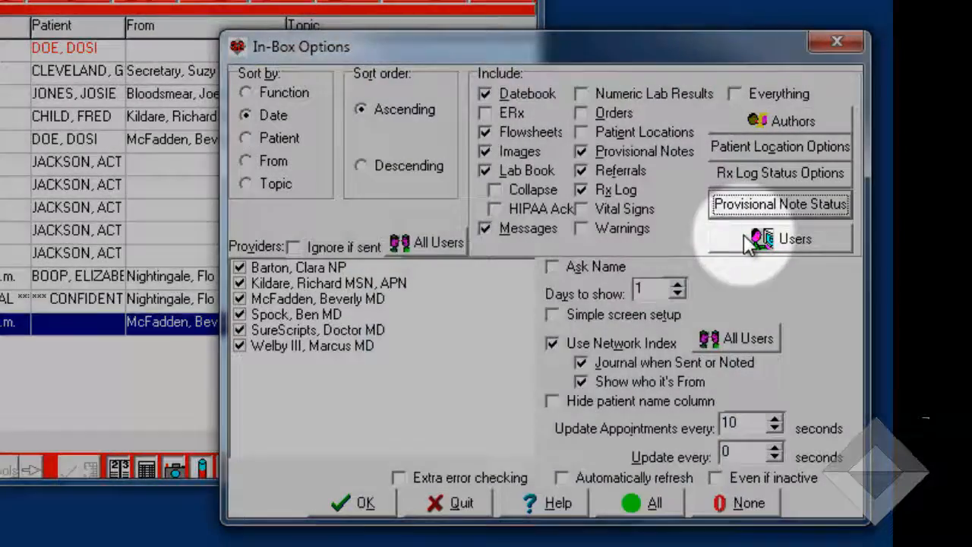
Check which users' In-Box items are selected for viewing without changing them, and accept the In-Box options
click(751, 237)
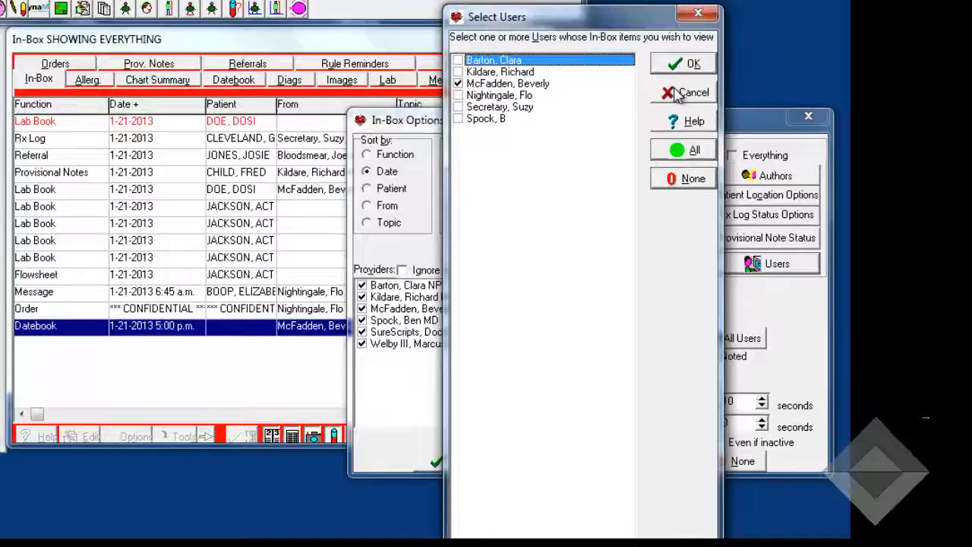
click(694, 107)
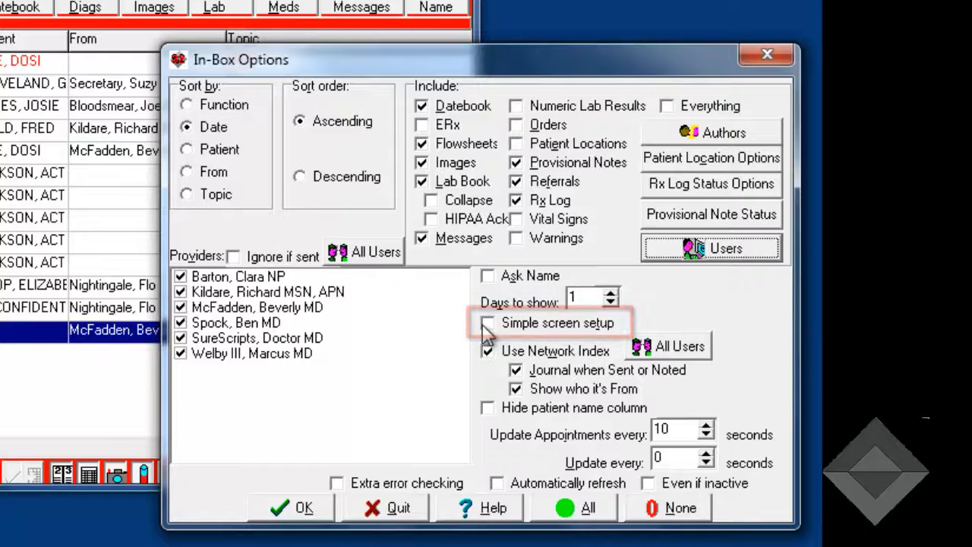
mouse_move(493, 333)
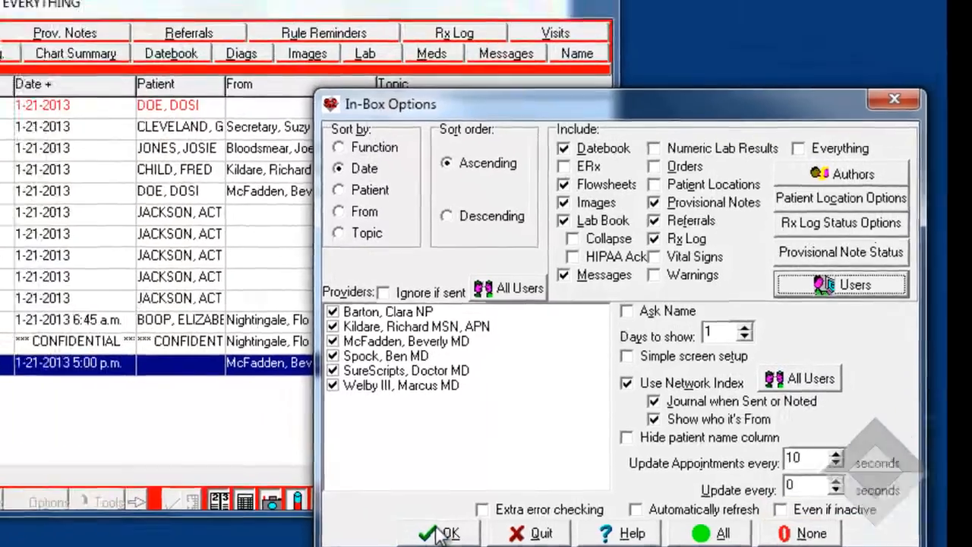
click(296, 507)
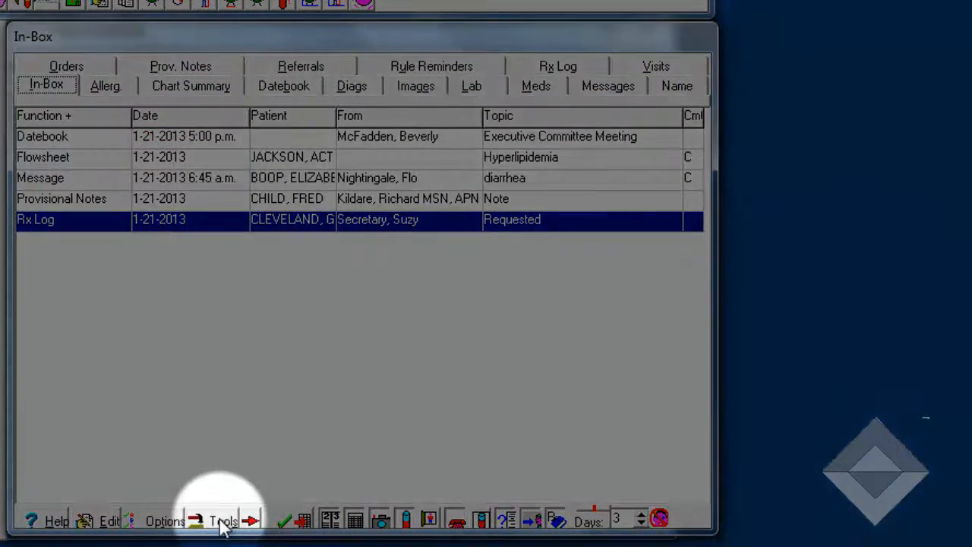
Examine the In-Box journal of the selected Rx Log entry and close it without changes
click(219, 522)
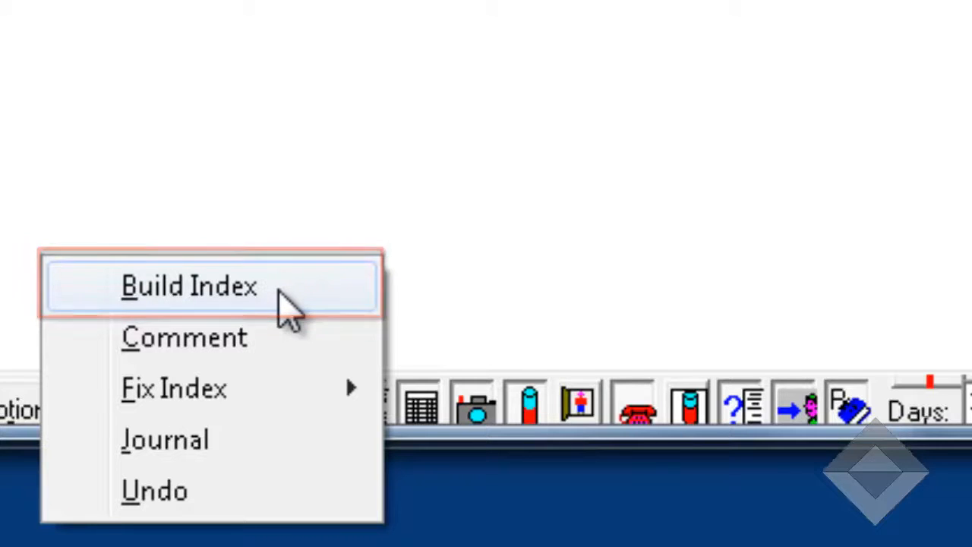
click(197, 393)
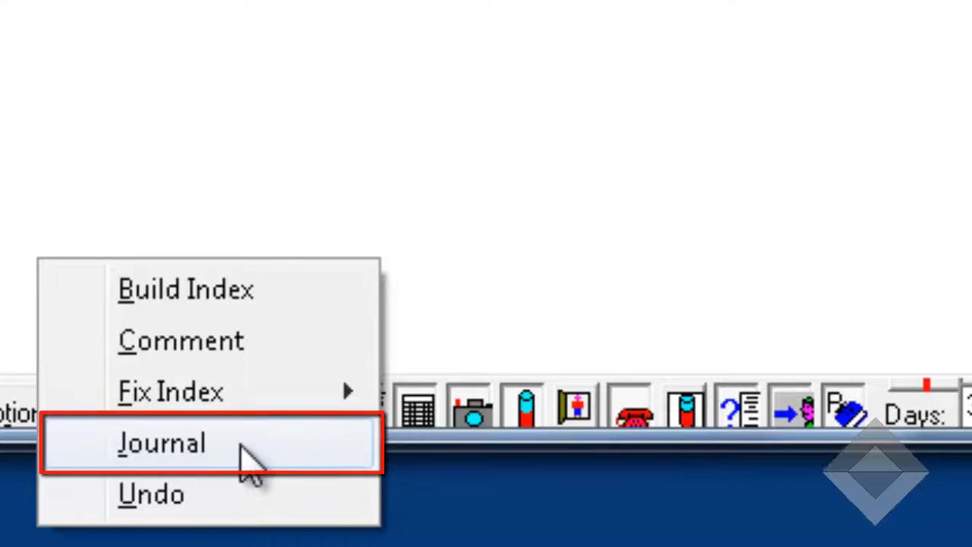
click(249, 460)
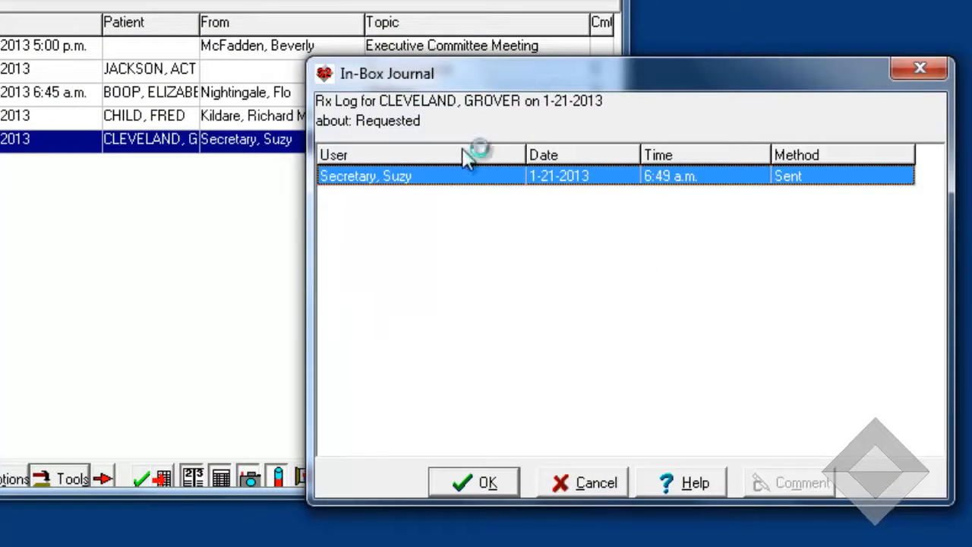
click(581, 490)
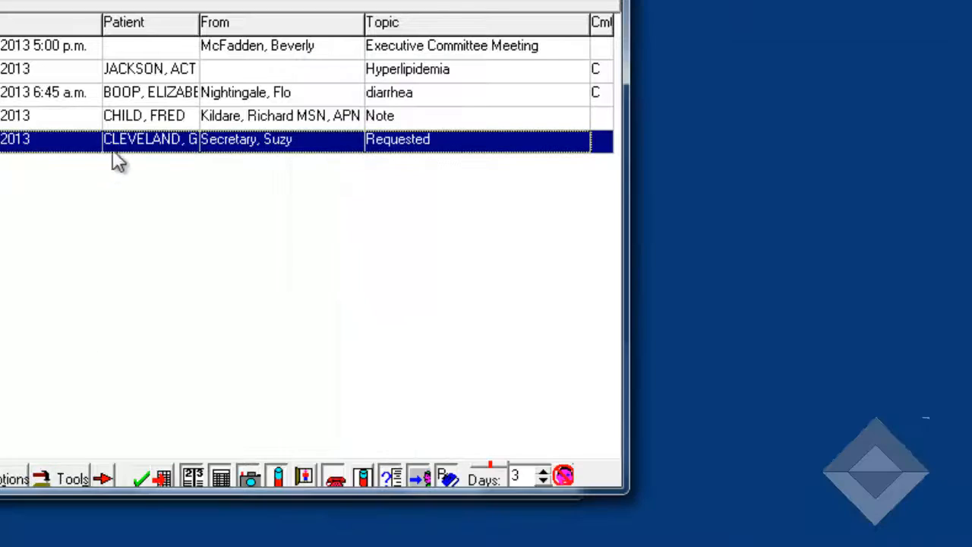
Go to the Writer from the selected Rx Log entry with the topic Requested
right_click(158, 146)
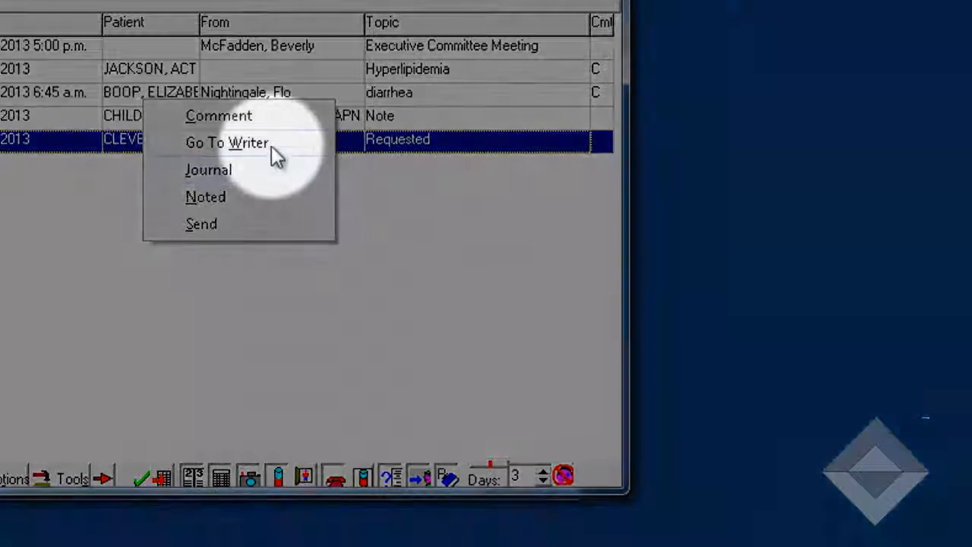
click(269, 145)
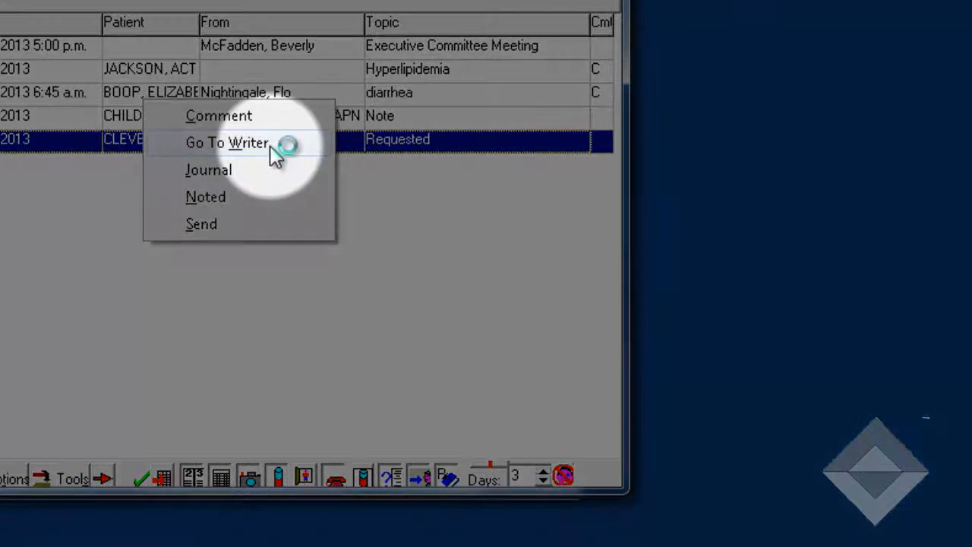